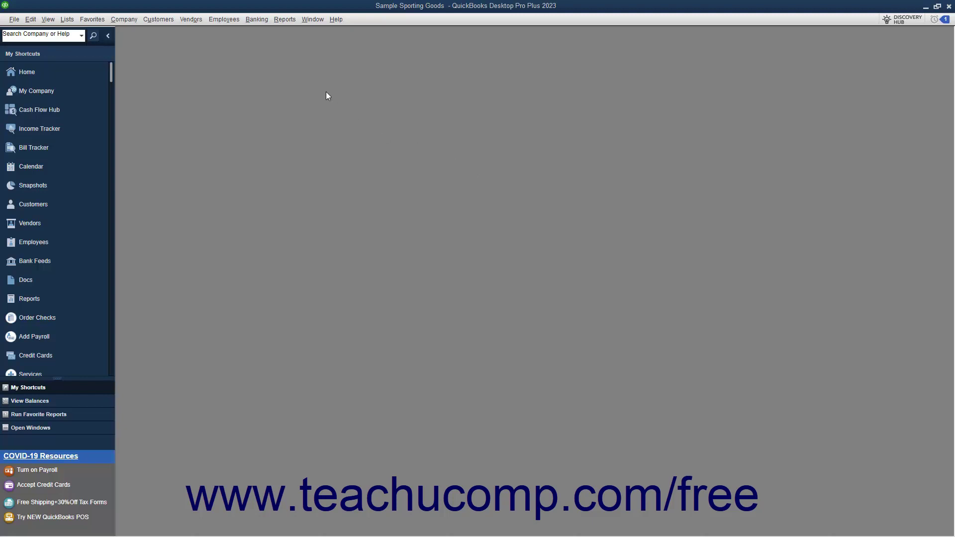
# Step: Open the Bank Feeds Center from the Banking menu and display its empty Rules list
pyautogui.click(257, 21)
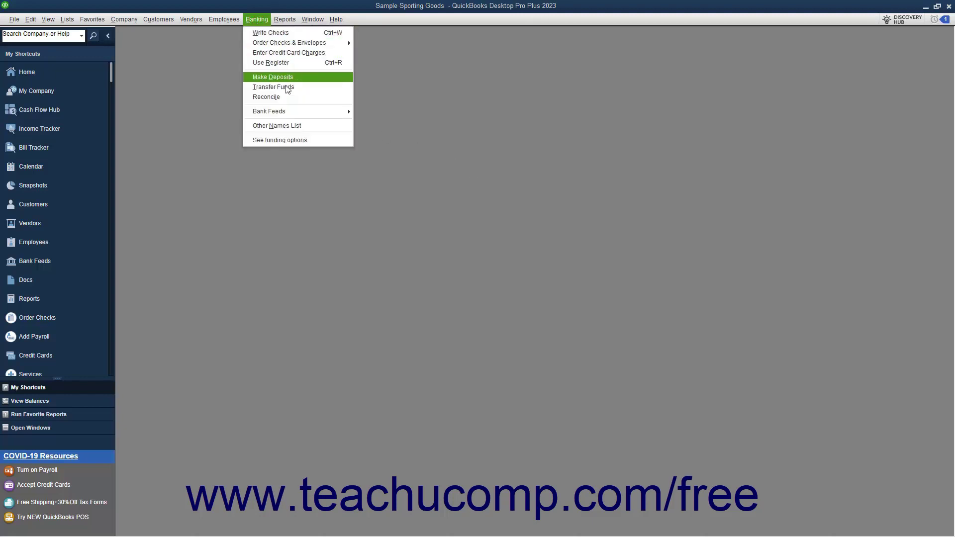
pyautogui.moveTo(299, 114)
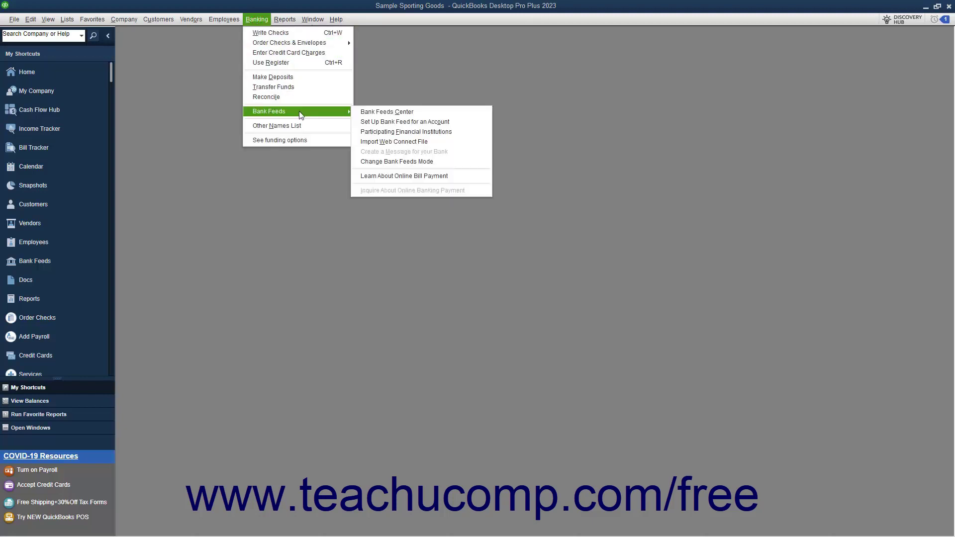
pyautogui.click(373, 111)
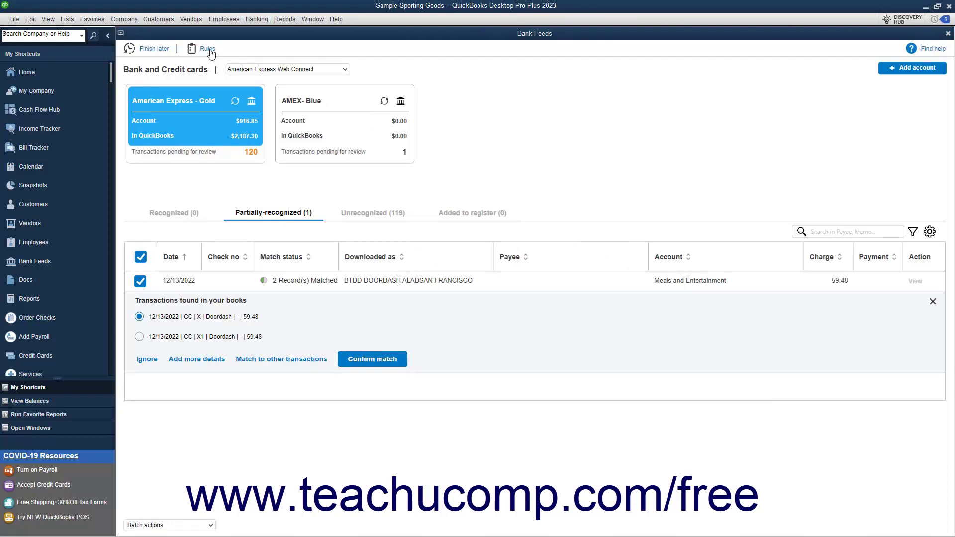
pyautogui.click(209, 49)
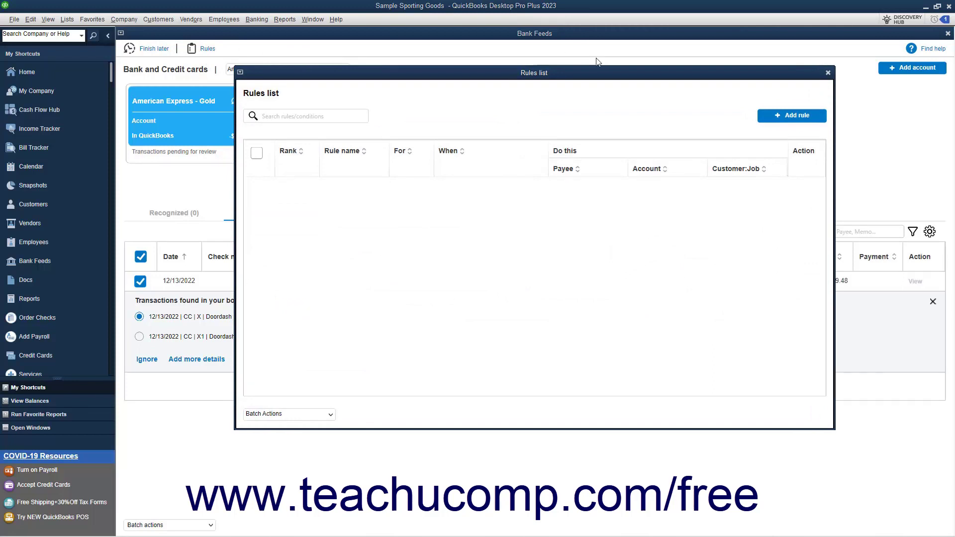
# Step: Add a rule named Doordash for Money out with a 'Description contains' condition
pyautogui.click(778, 118)
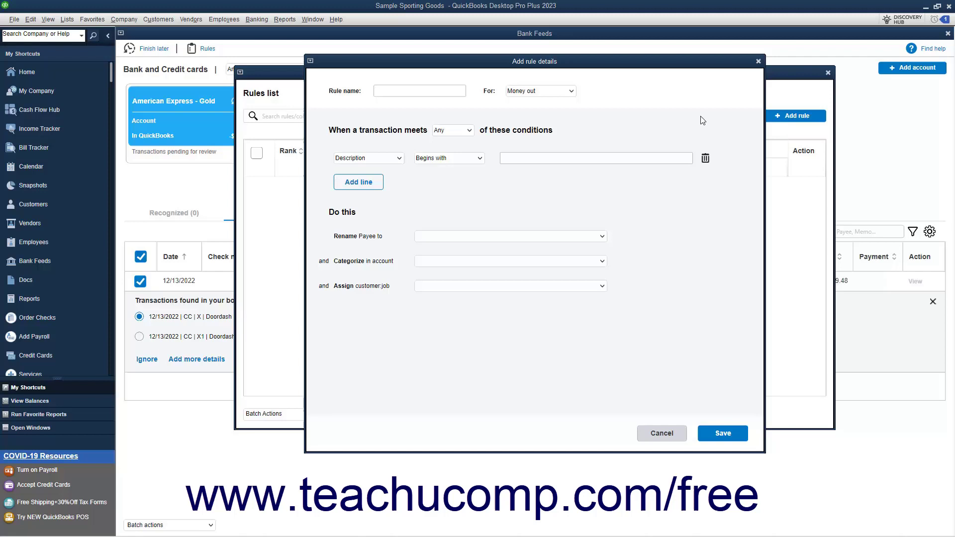
pyautogui.write('Doordash')
pyautogui.click(572, 91)
pyautogui.click(564, 104)
pyautogui.click(399, 158)
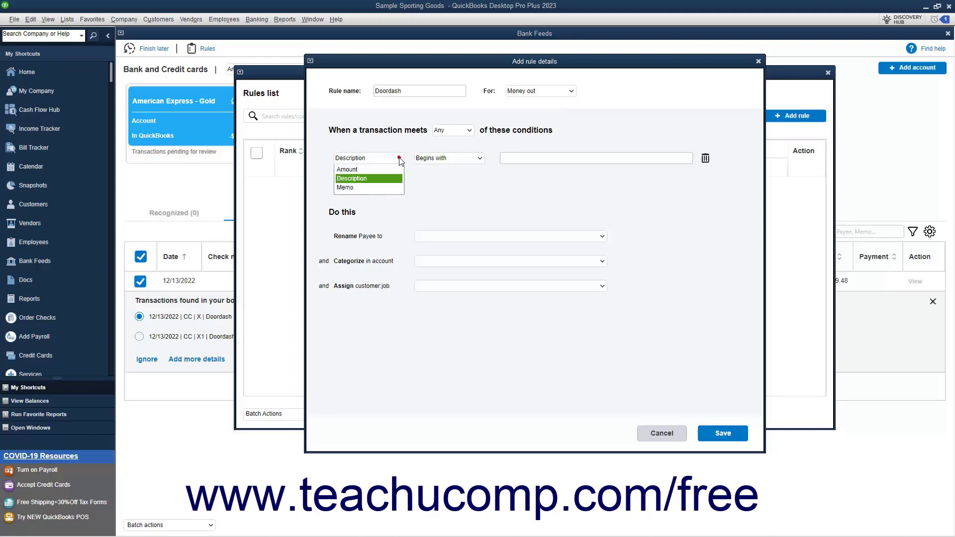
pyautogui.click(386, 181)
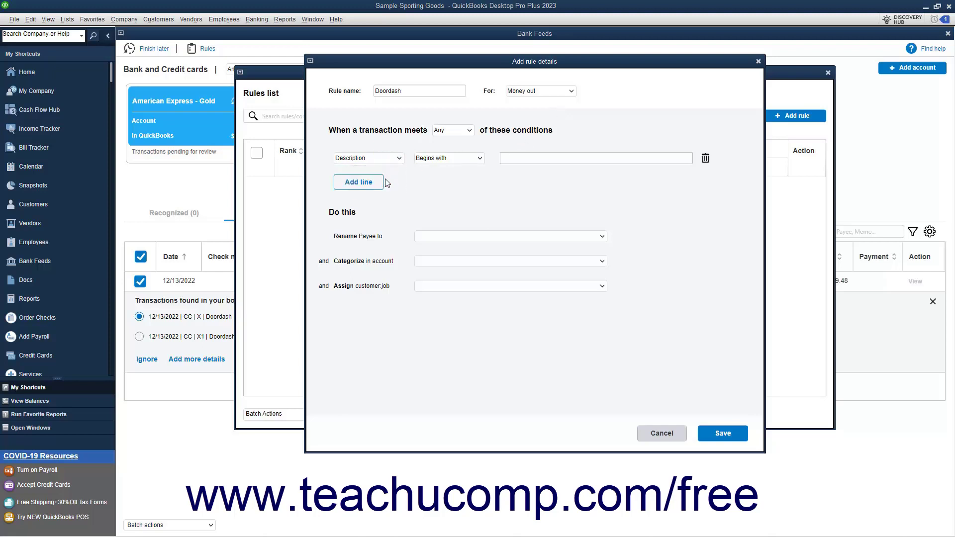
pyautogui.click(481, 159)
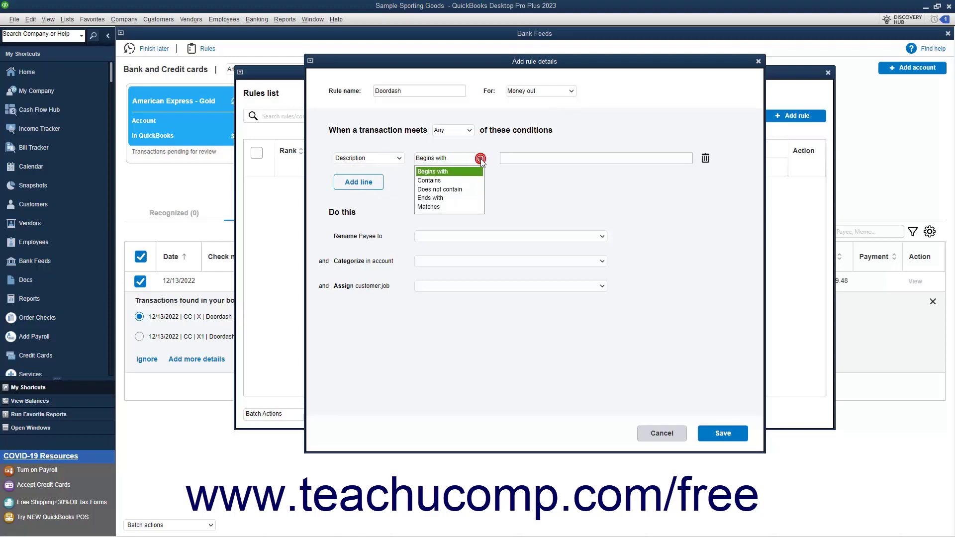
pyautogui.click(466, 181)
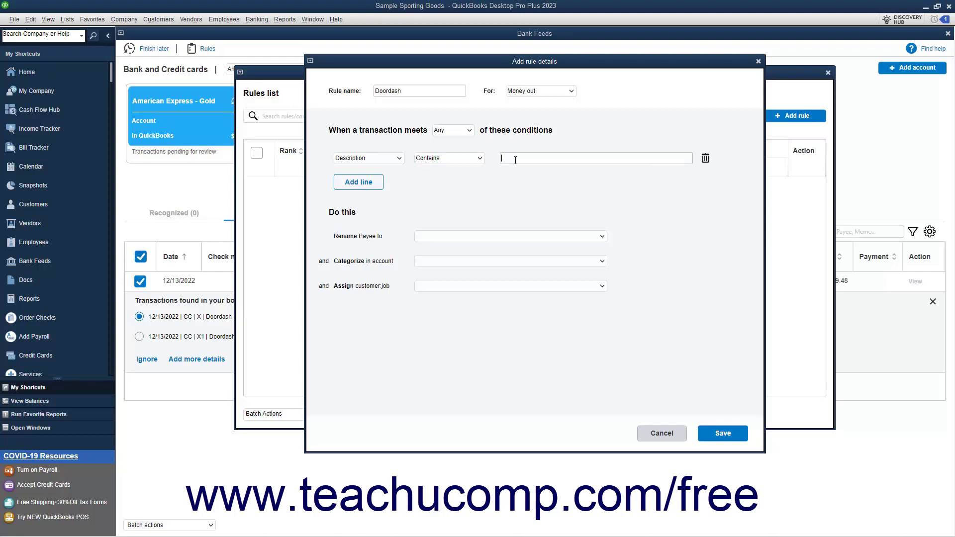
# Step: Enter DOORDASH as the condition text and add a second condition line, keeping Any matching
pyautogui.write('DOORDASH')
pyautogui.click(369, 185)
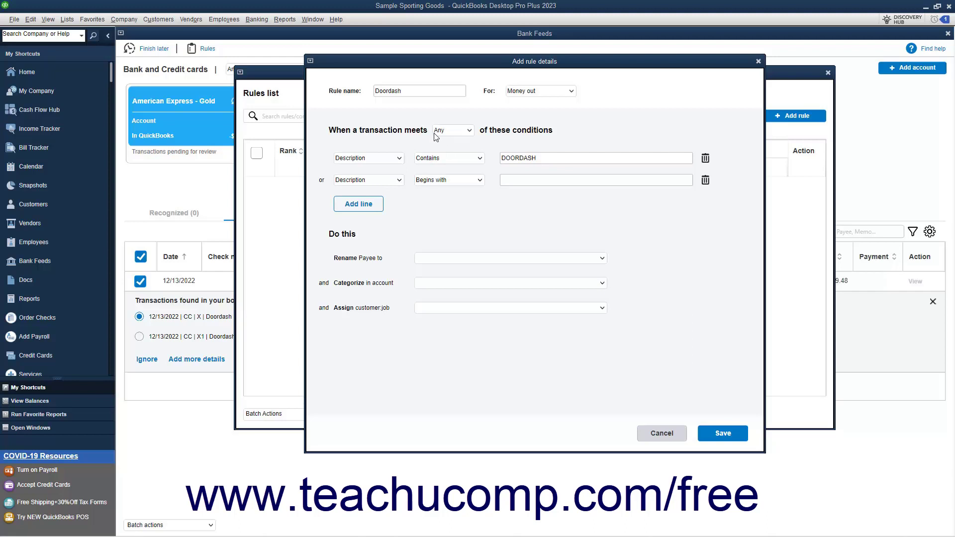
pyautogui.click(470, 131)
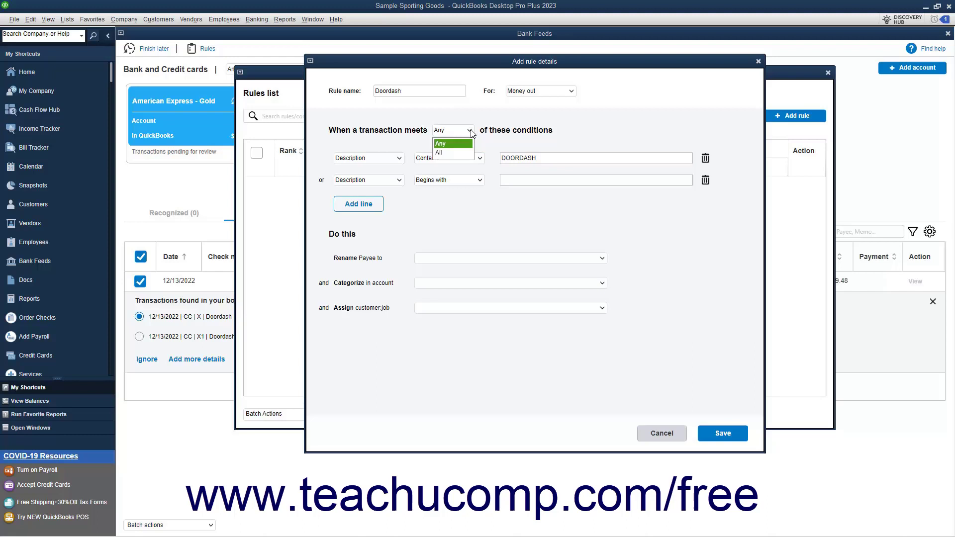
pyautogui.click(470, 131)
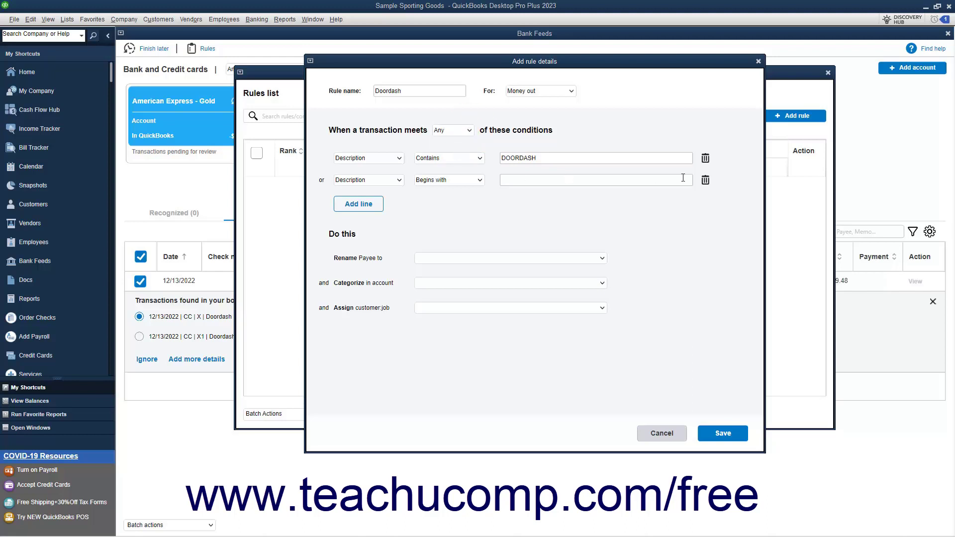
# Step: Delete the blank second condition line, leaving Customer:Job unassigned
pyautogui.click(704, 180)
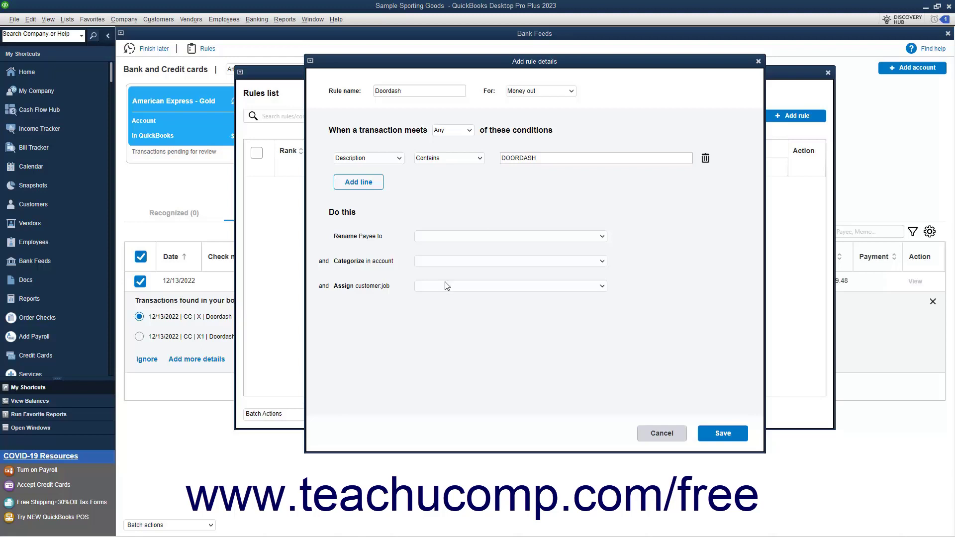
pyautogui.click(601, 289)
pyautogui.click(601, 290)
# Step: Set the rule to rename payee to Doordash and categorize in Meals and Entertainment
pyautogui.click(602, 235)
pyautogui.click(602, 235)
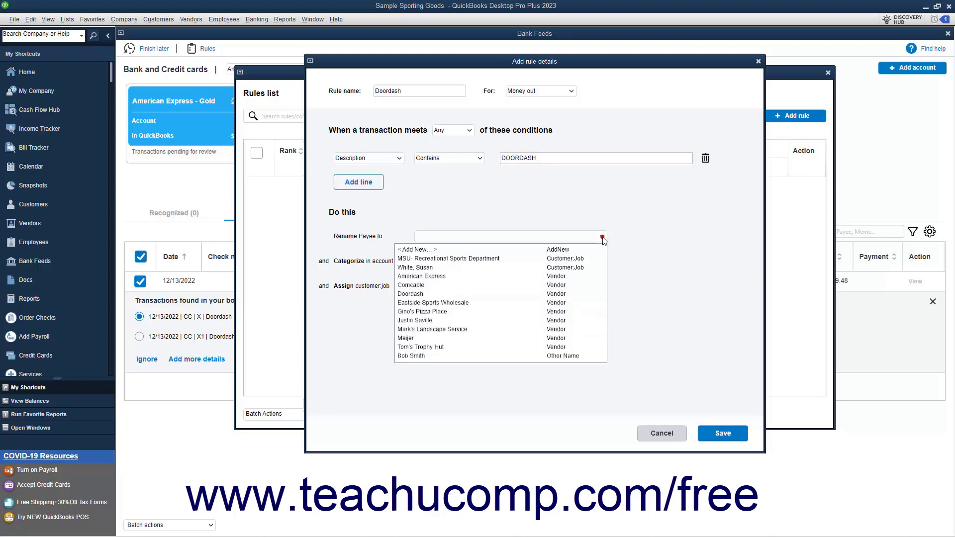
pyautogui.click(474, 293)
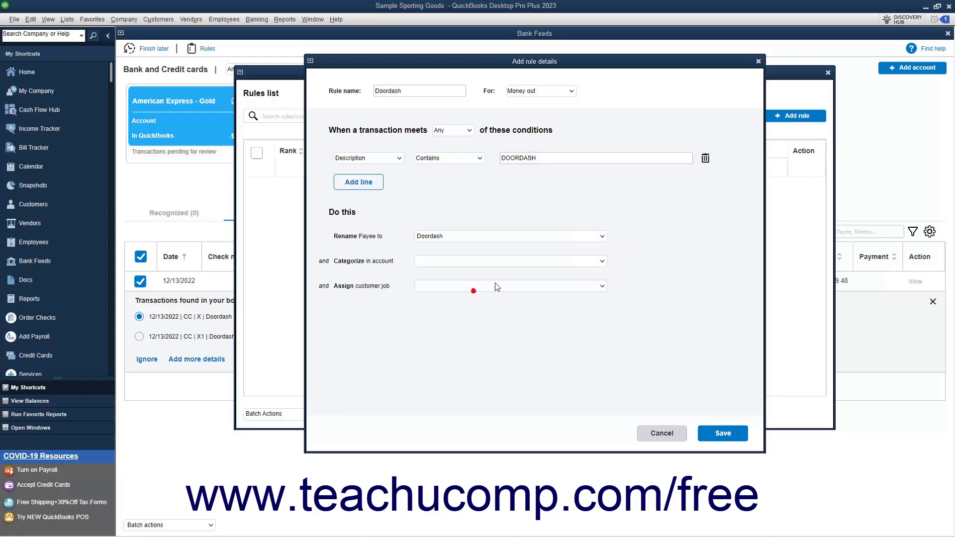
pyautogui.click(600, 262)
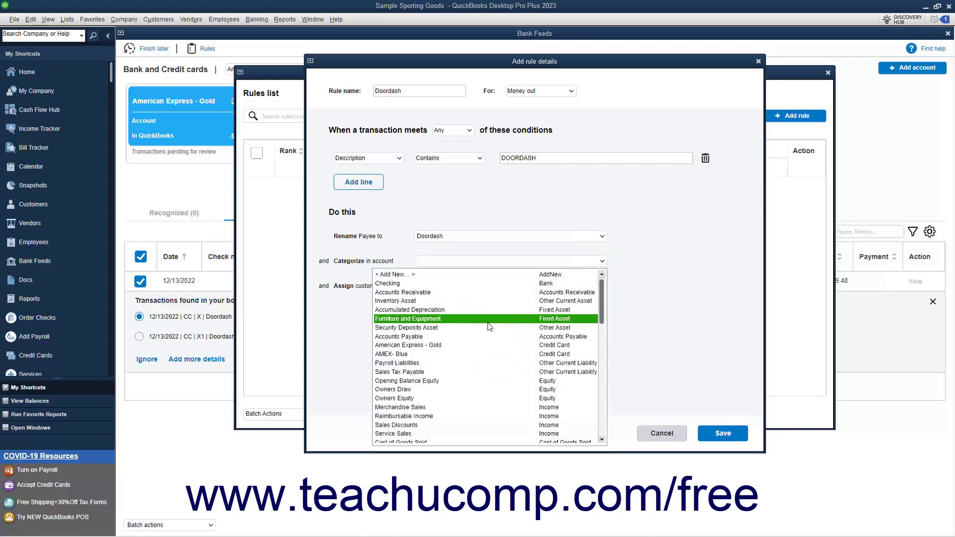
pyautogui.scroll(-8, 490, 327)
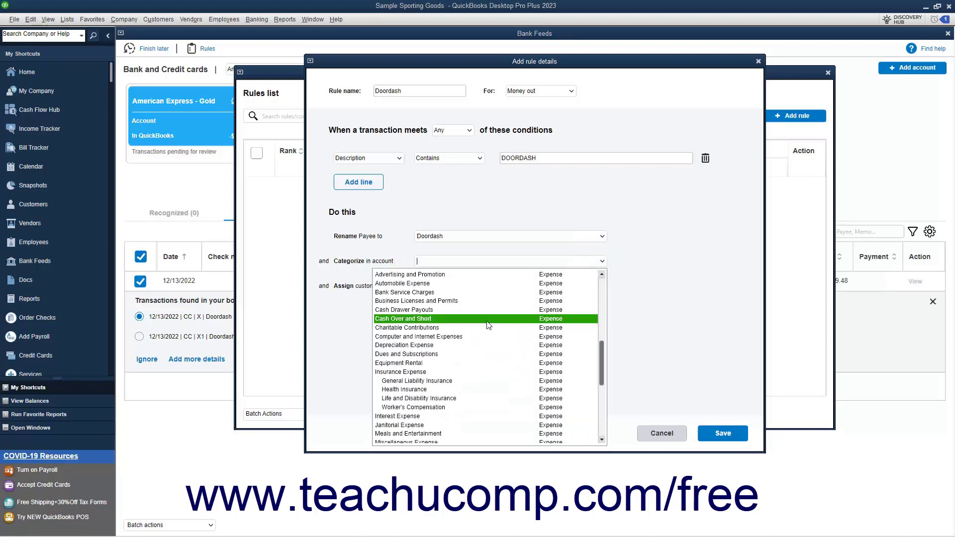
pyautogui.click(455, 433)
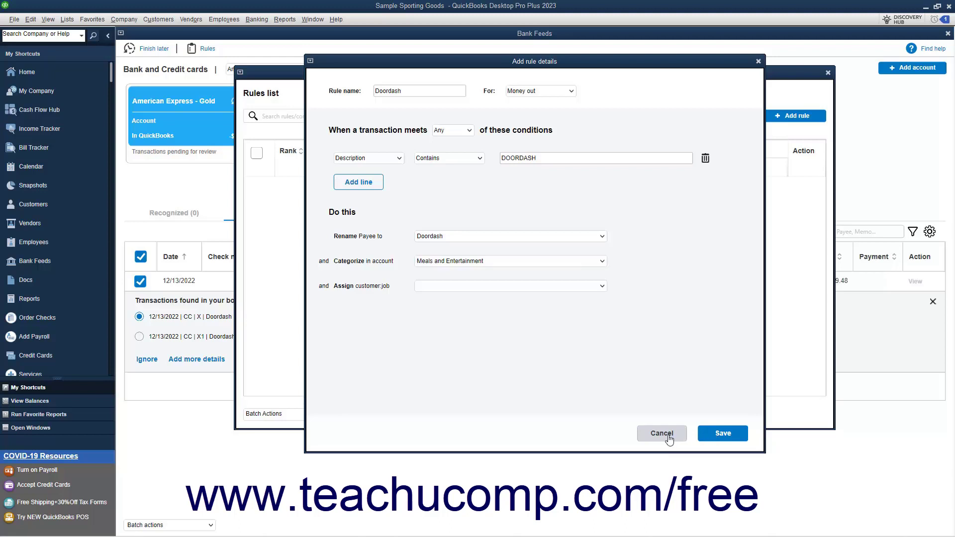
# Step: Save the Doordash rule and reopen it in the editor, cancelling without changes
pyautogui.click(723, 434)
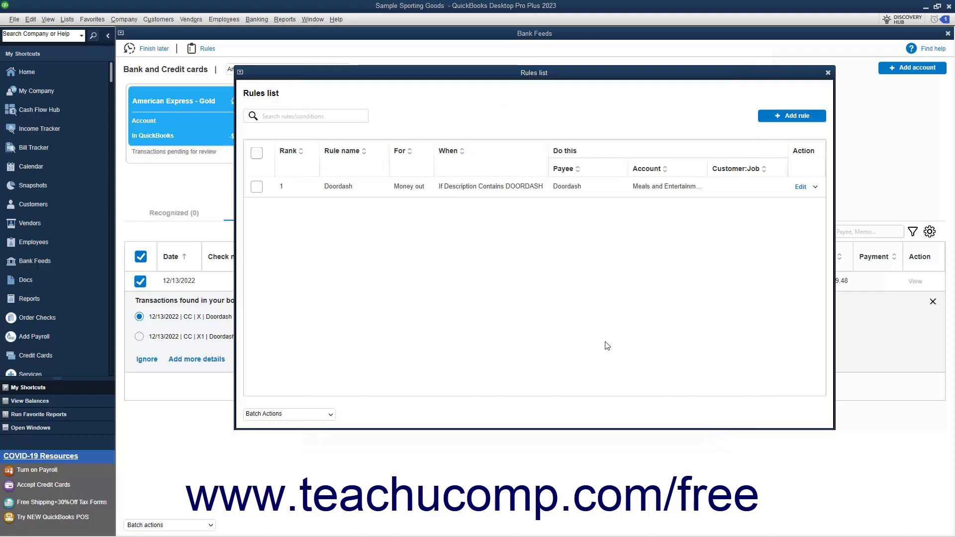
pyautogui.click(801, 187)
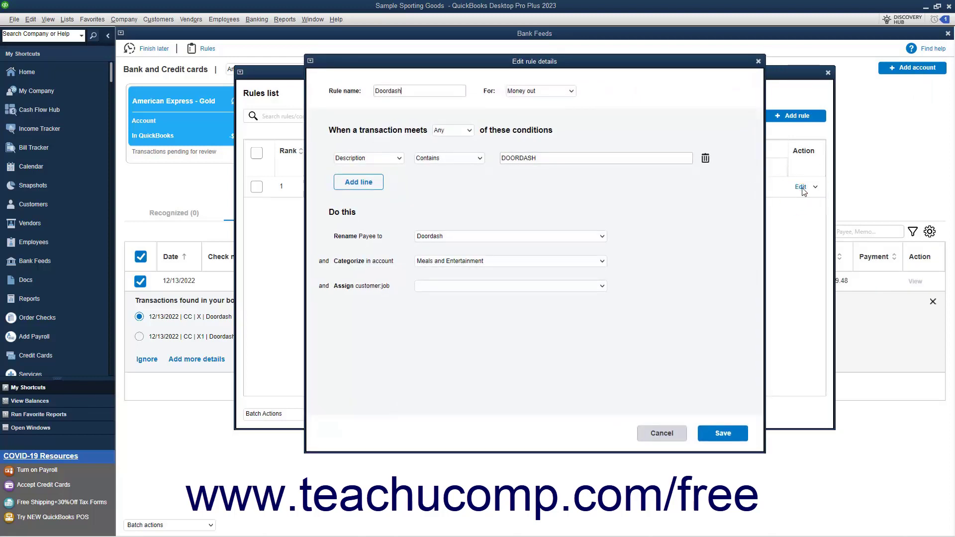
pyautogui.click(661, 435)
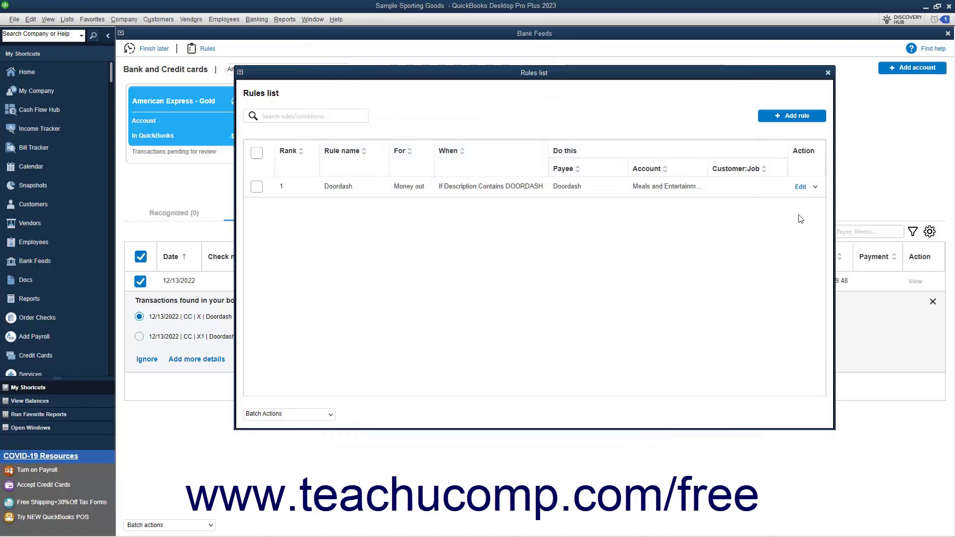
pyautogui.click(815, 187)
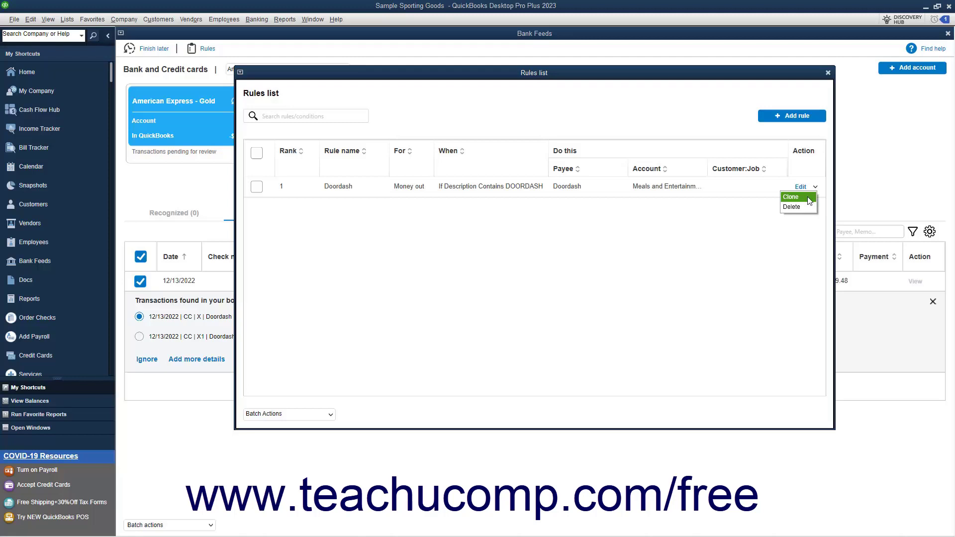
# Step: Clone the Doordash rule, rename the copy to Doordash2, and save it
pyautogui.click(808, 198)
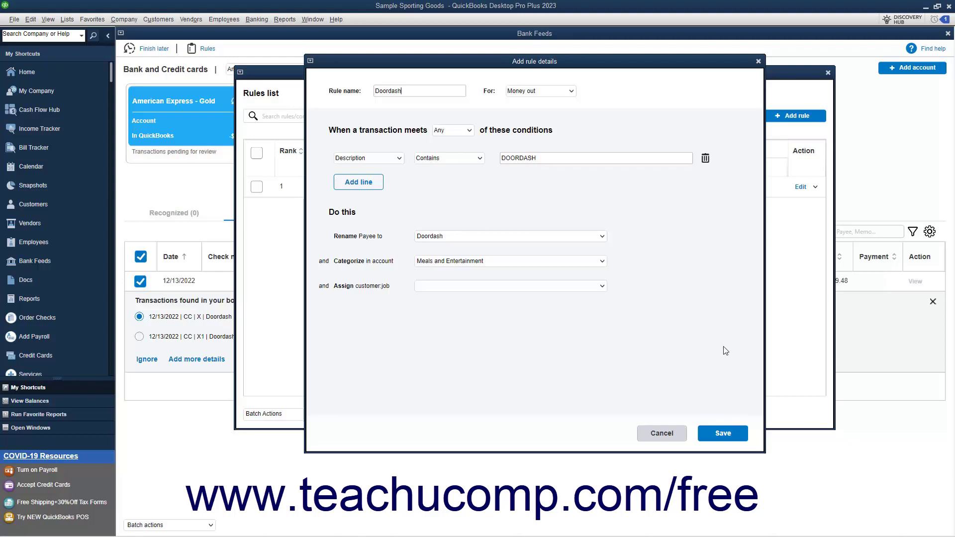
pyautogui.click(412, 89)
pyautogui.write('2')
pyautogui.click(717, 435)
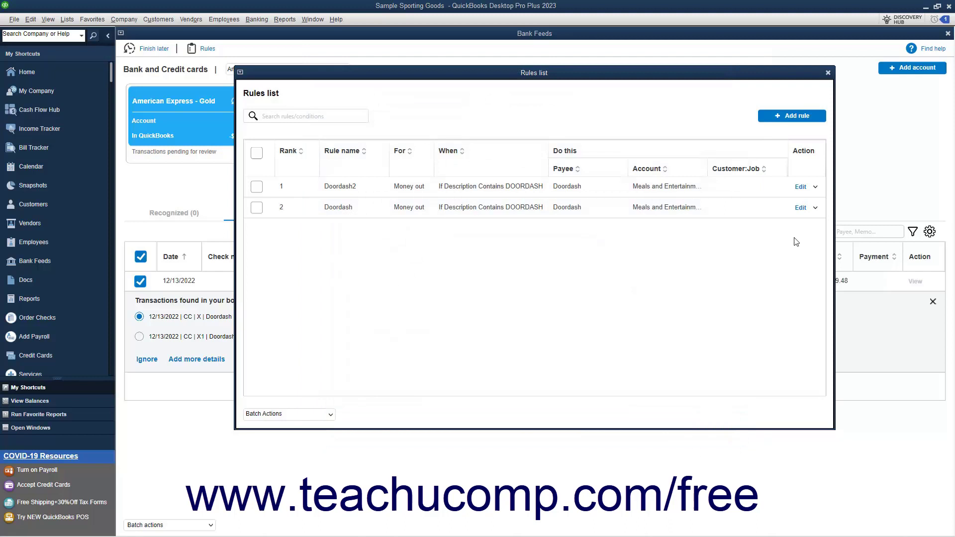
pyautogui.click(814, 188)
# Step: Delete the Doordash2 rule with confirmation, then tick the remaining Doordash rule
pyautogui.click(798, 207)
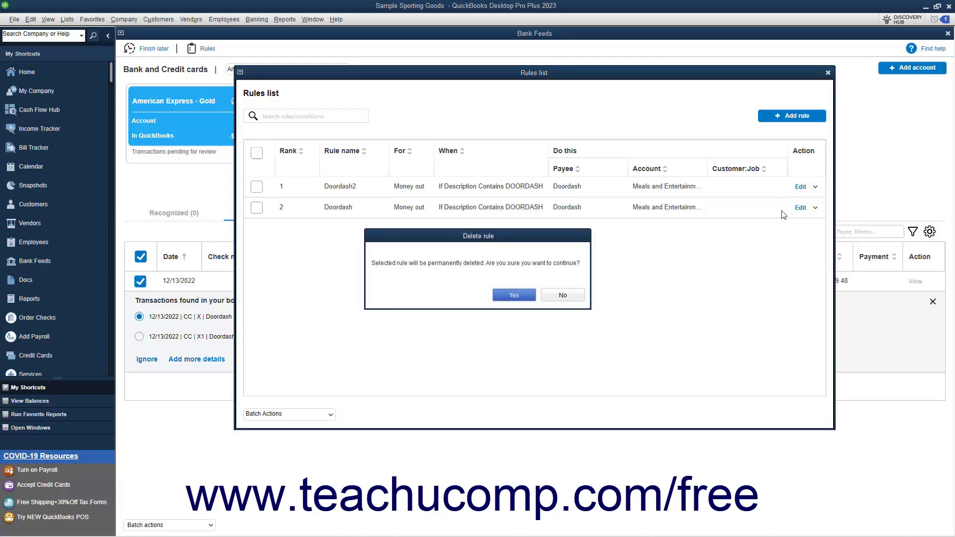
pyautogui.click(521, 296)
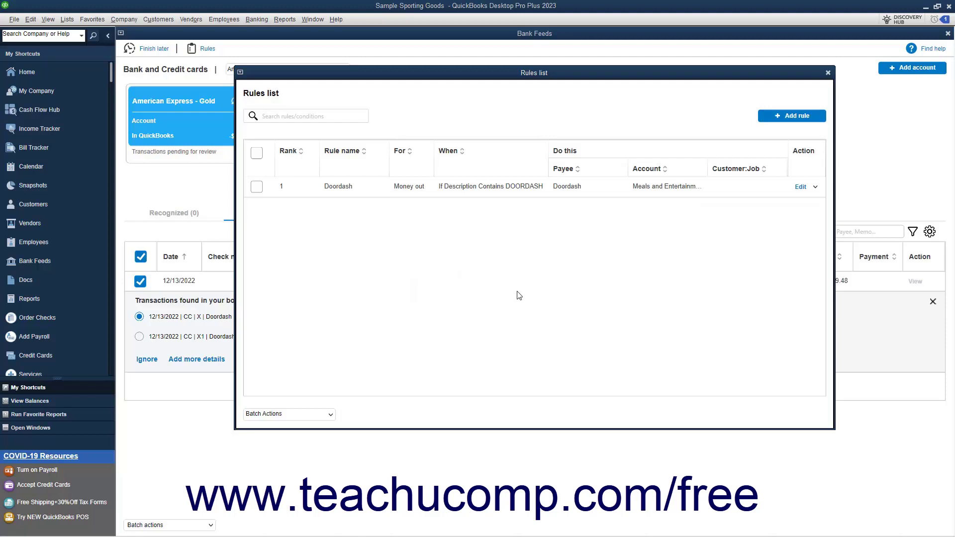
pyautogui.click(256, 187)
pyautogui.click(332, 414)
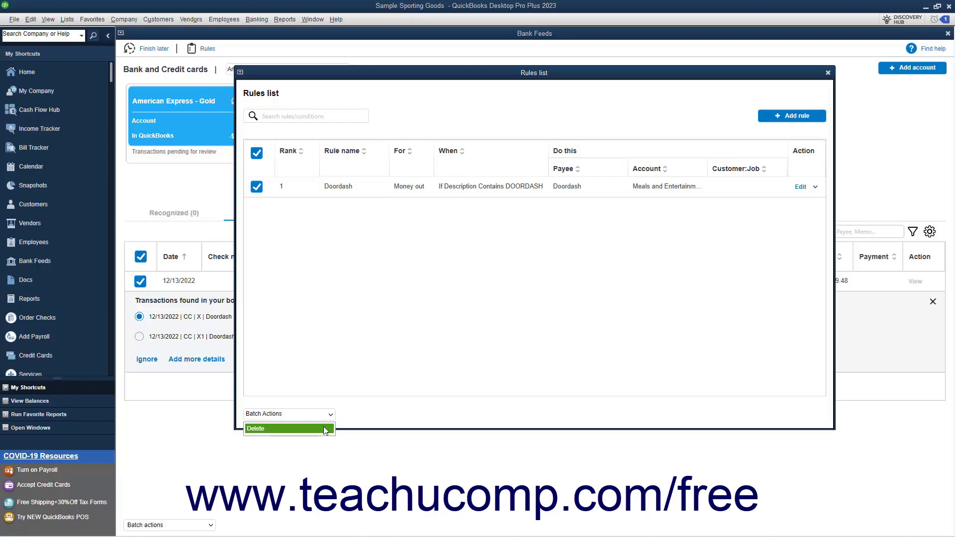
pyautogui.click(325, 428)
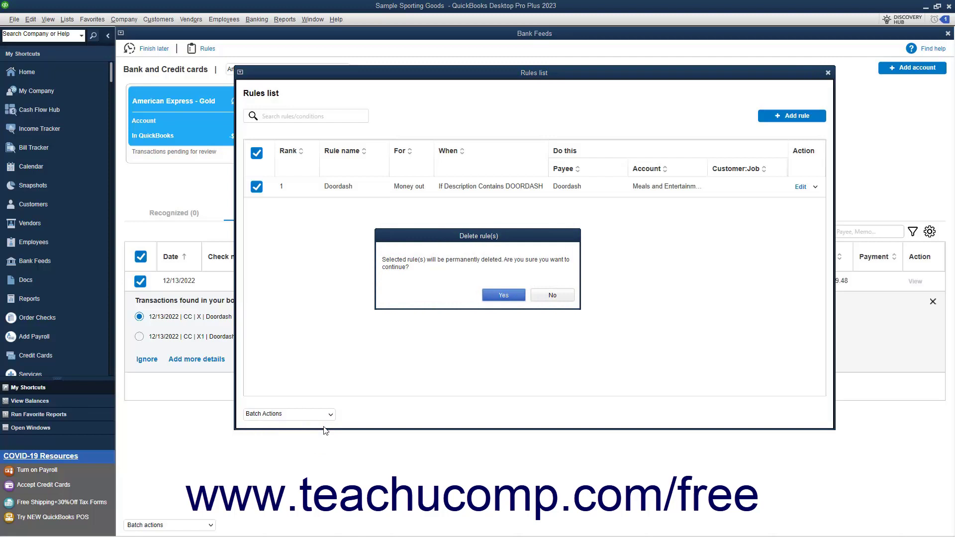
pyautogui.click(560, 294)
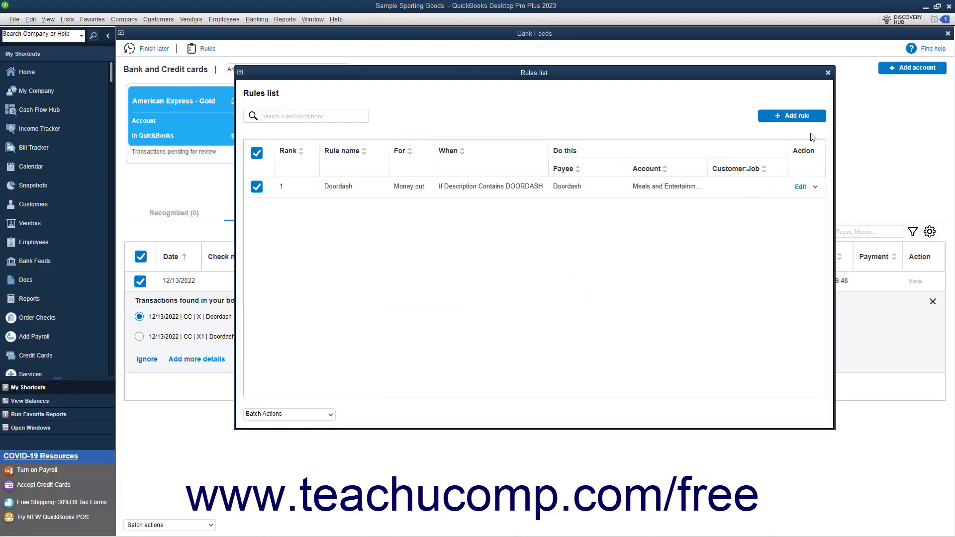
# Step: Close the Rules list and view the Recognized (22) transactions tab in Bank Feeds
pyautogui.click(828, 73)
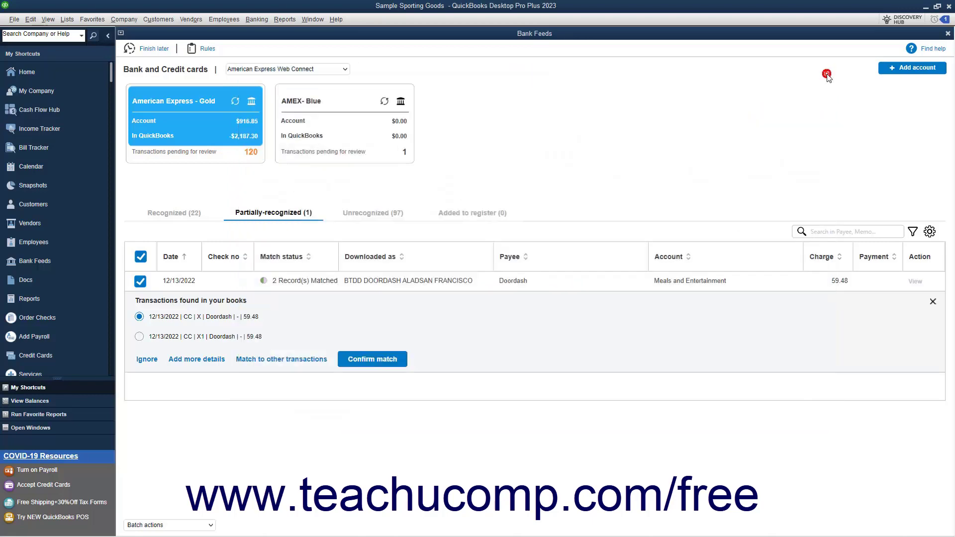
pyautogui.click(381, 214)
pyautogui.click(182, 217)
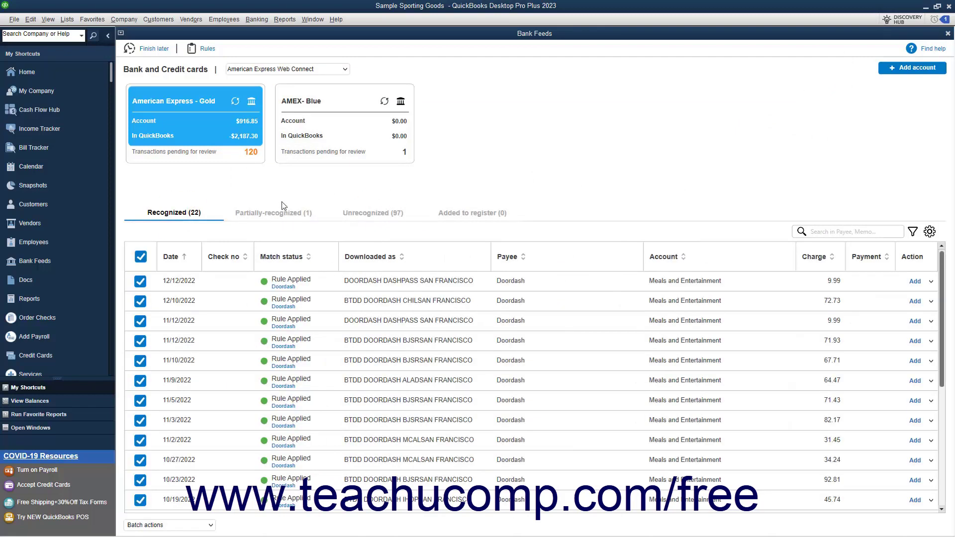